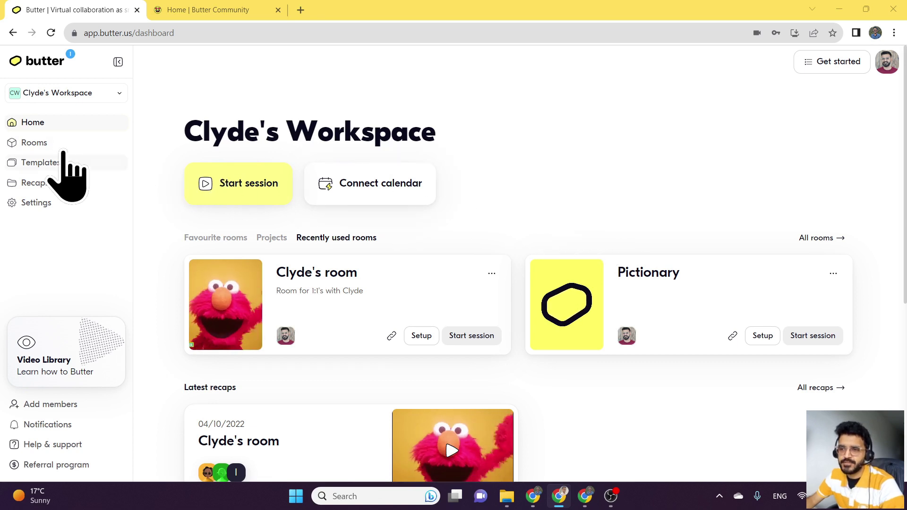
Open the workspace's Rooms page and look through the rooms listed there
click(63, 147)
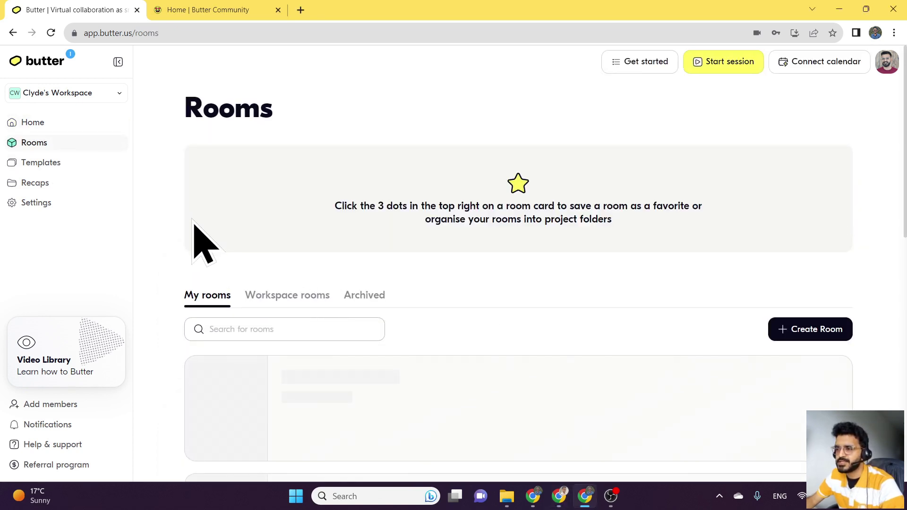
scroll(193, 221, down, 3)
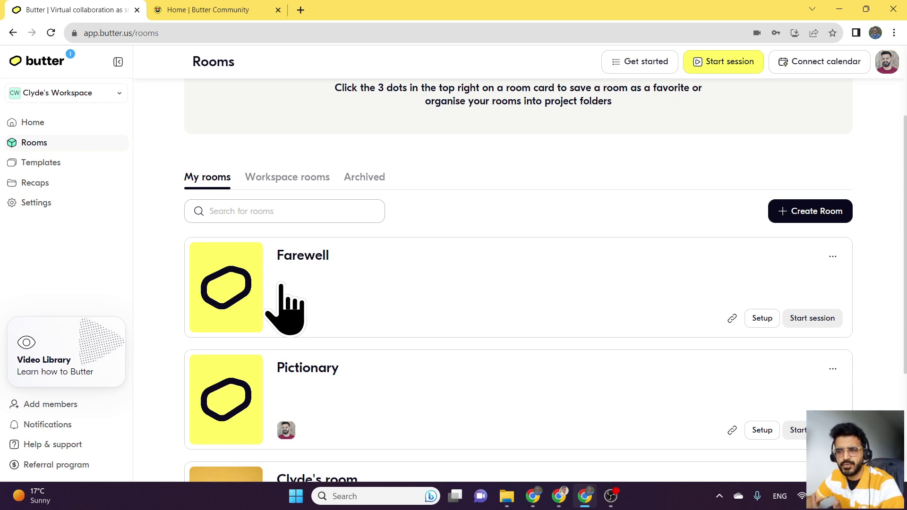
scroll(264, 285, down, 2)
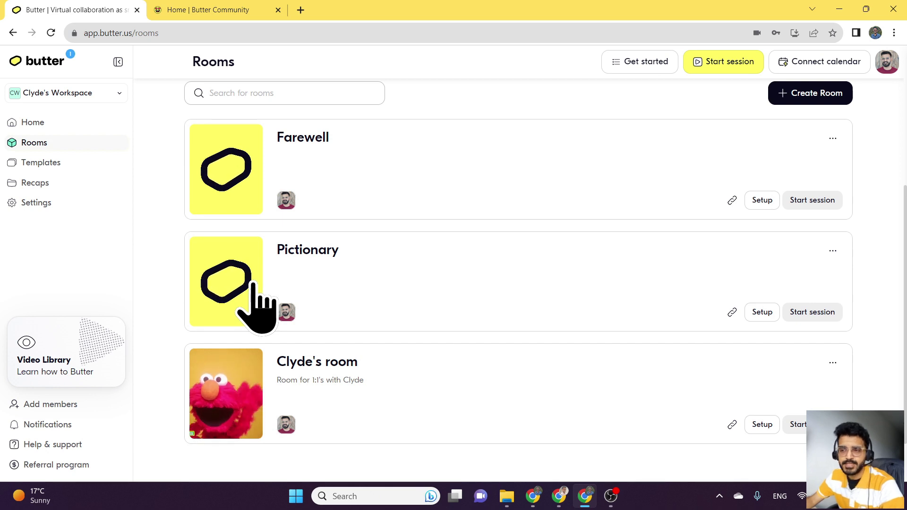
scroll(254, 288, up, 3)
scroll(276, 340, down, 2)
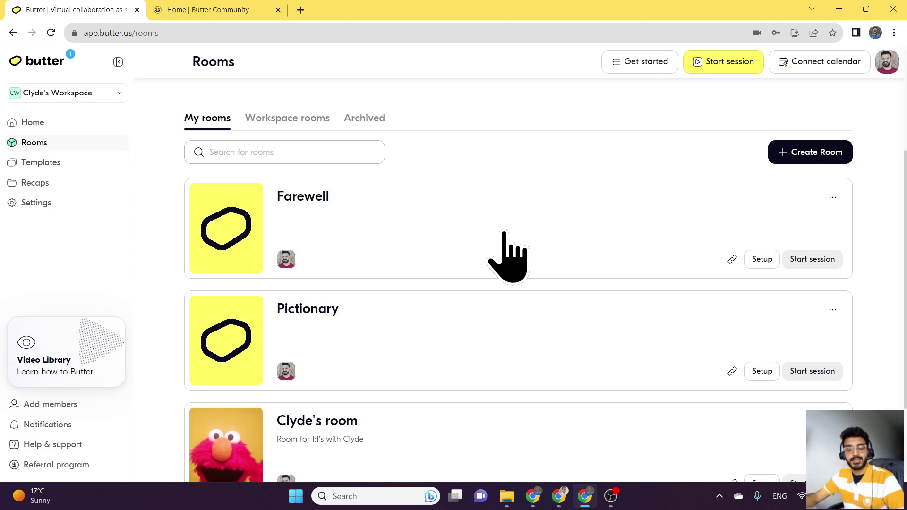
Add the Farewell room to a new project named "Demo" with the lavender project color and no added collaborators
click(826, 197)
mouse_move(786, 274)
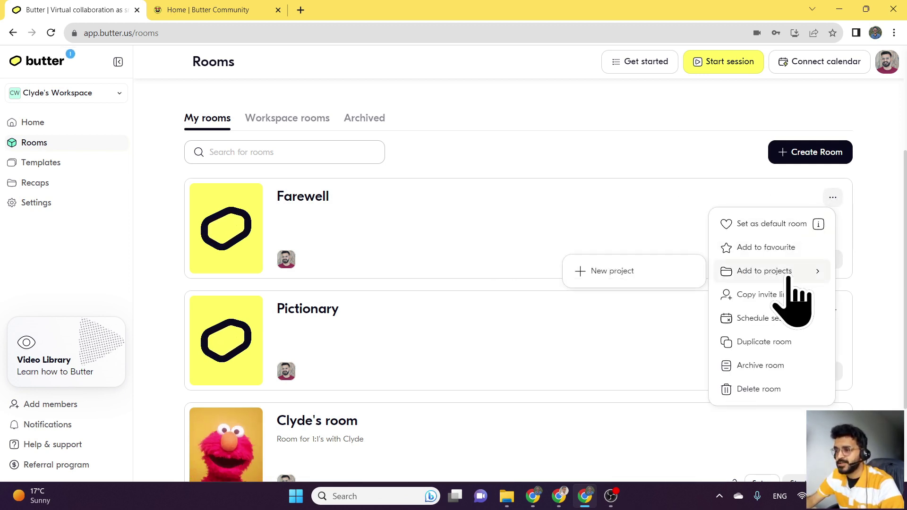
click(663, 272)
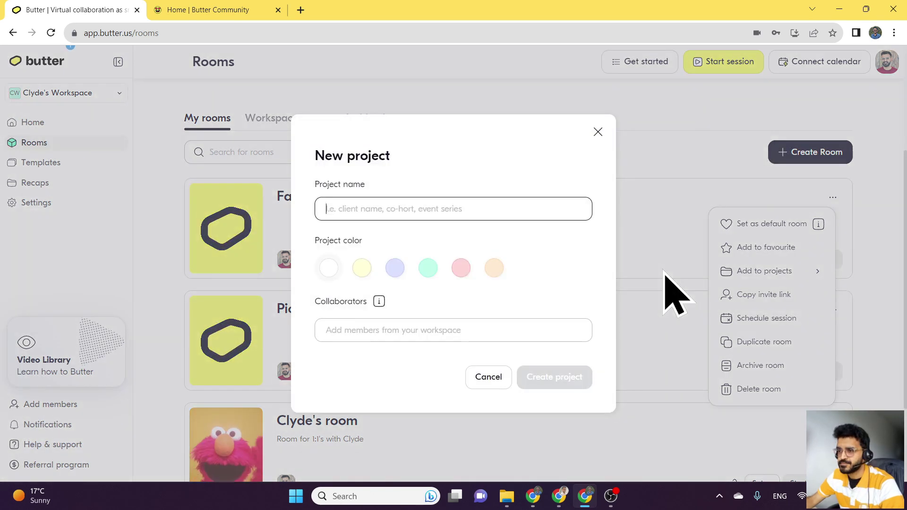
click(465, 209)
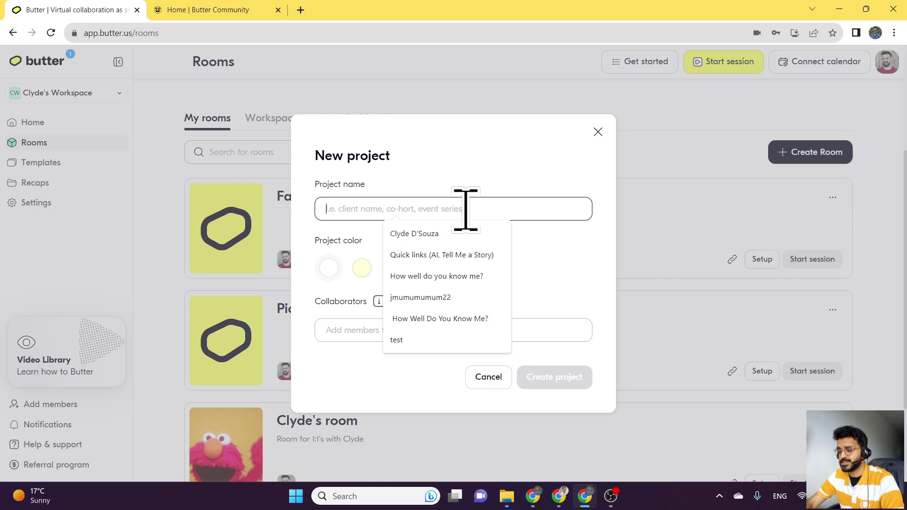
text(Demo)
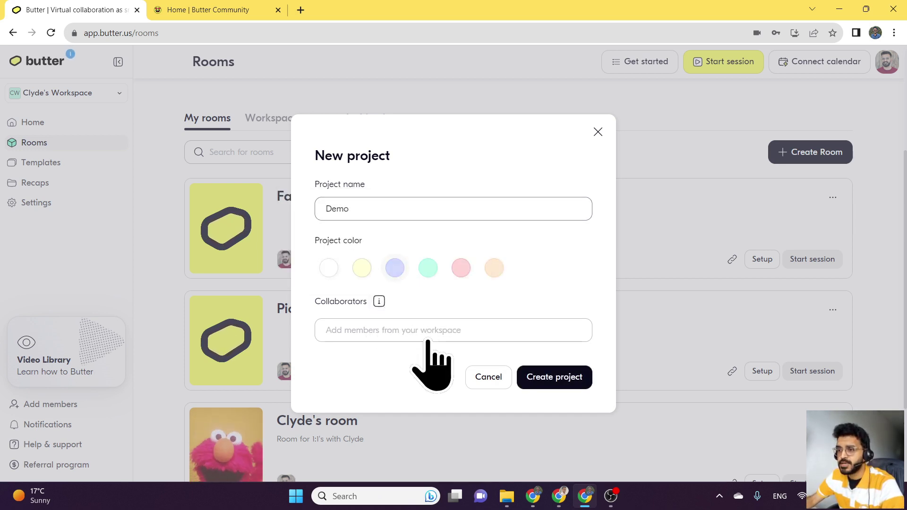
mouse_move(387, 309)
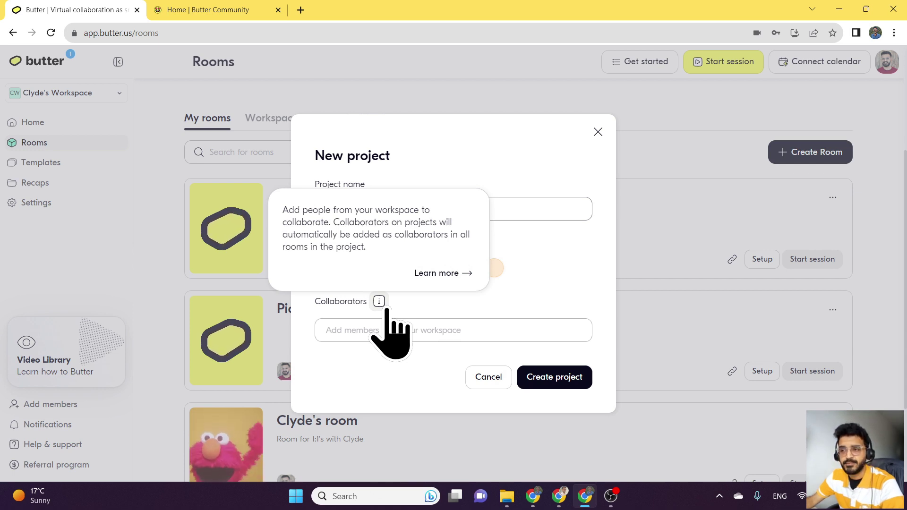
click(409, 336)
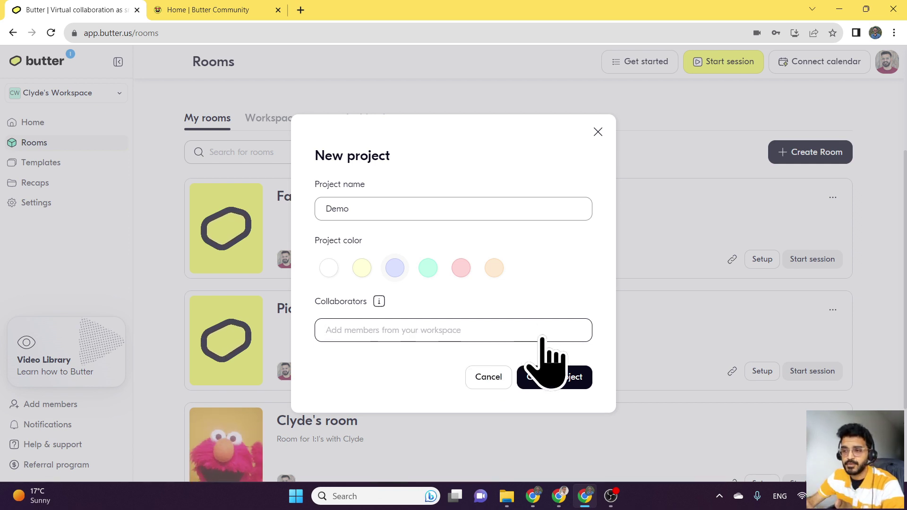
click(571, 380)
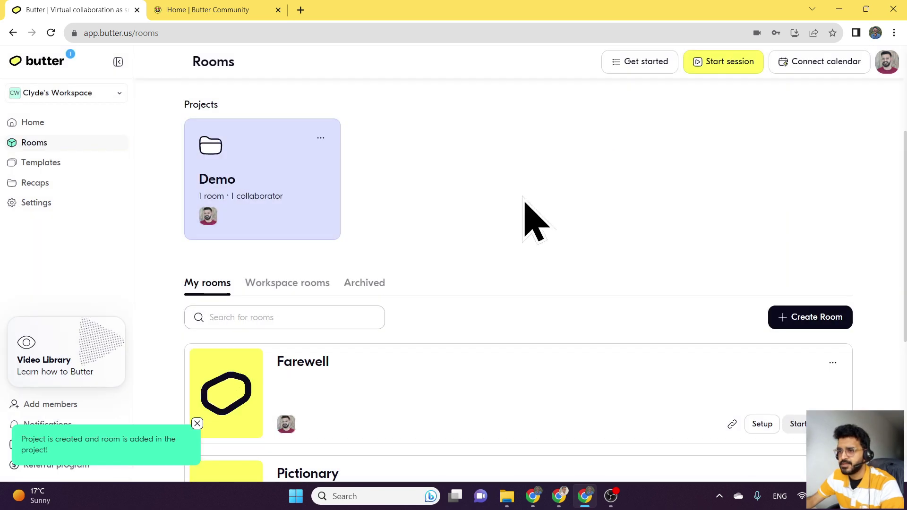
View the Demo project from the Home page's projects, look at its collaborators and rooms, and close it
click(78, 124)
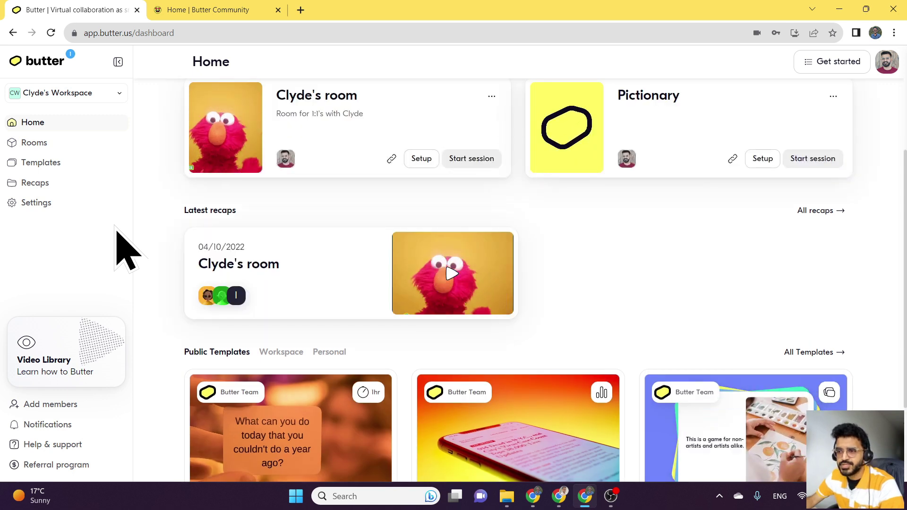
scroll(276, 203, up, 4)
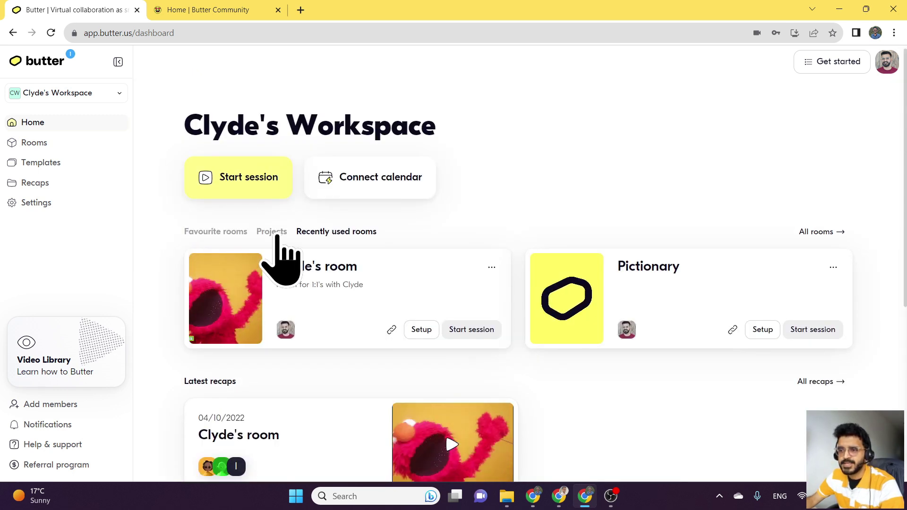
click(275, 237)
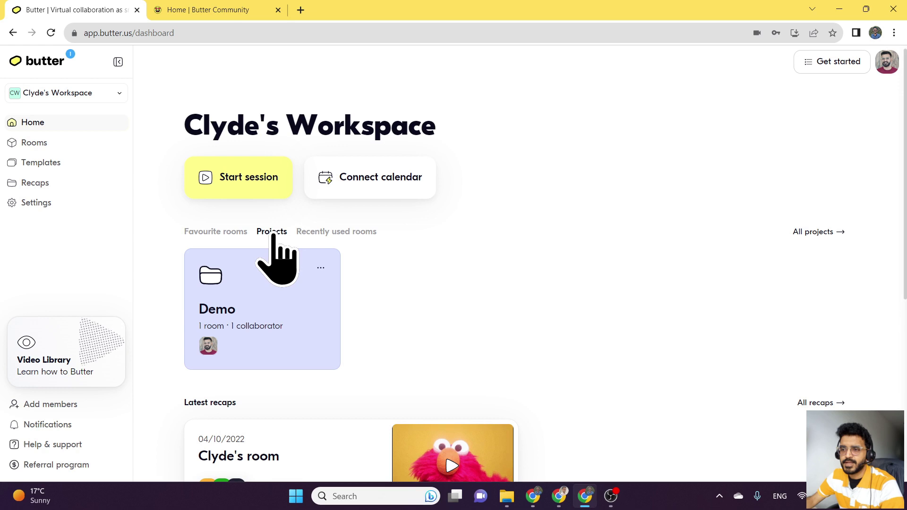
click(228, 302)
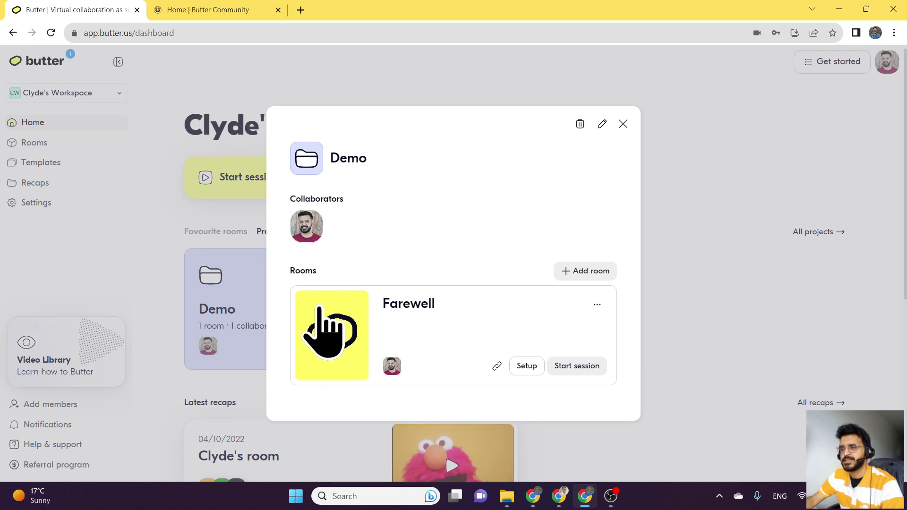
click(622, 124)
Open the Farewell room's setup from the list of rooms and show its customization settings
scroll(454, 238, down, 2)
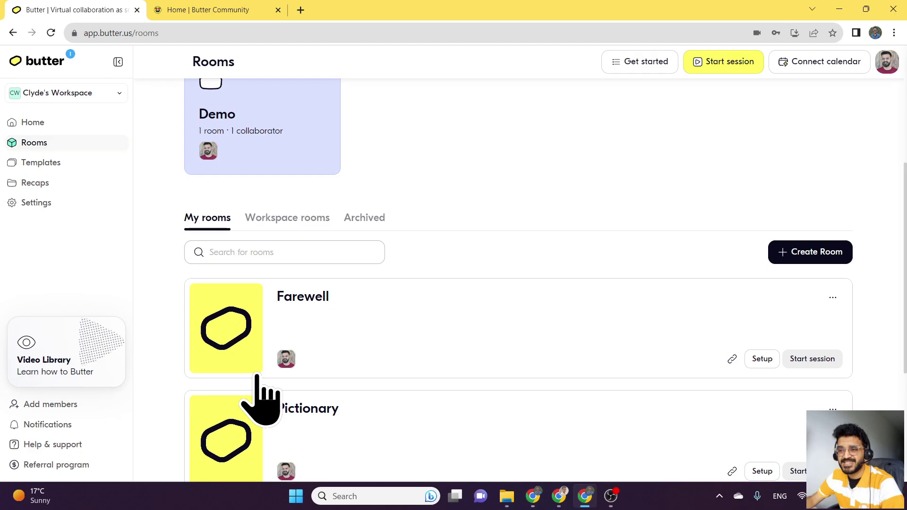
click(493, 326)
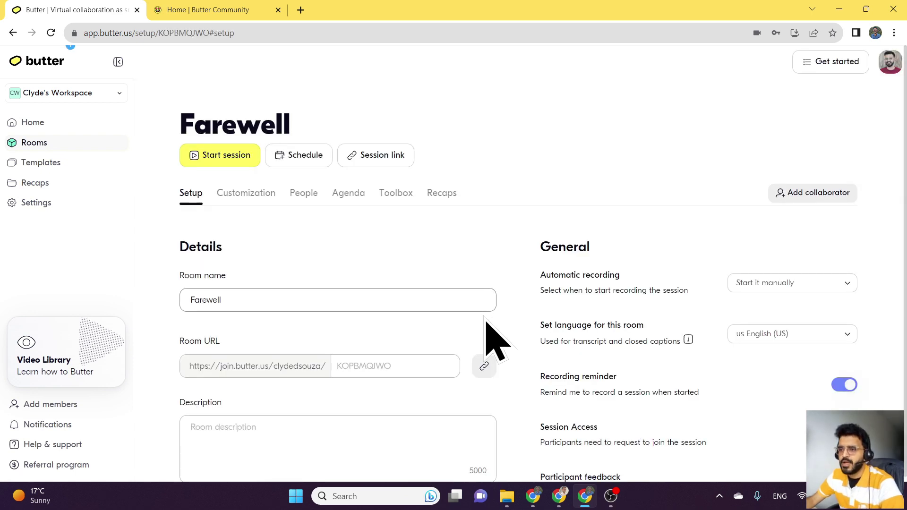
click(260, 198)
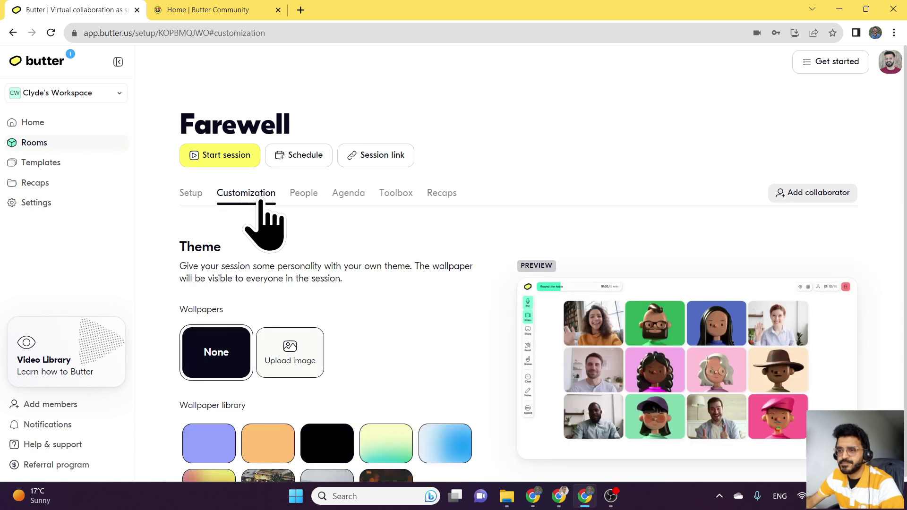
Try several library wallpapers for the Farewell room's theme and settle on the café interior photo
scroll(273, 213, down, 3)
scroll(223, 222, up, 1)
scroll(404, 227, down, 1)
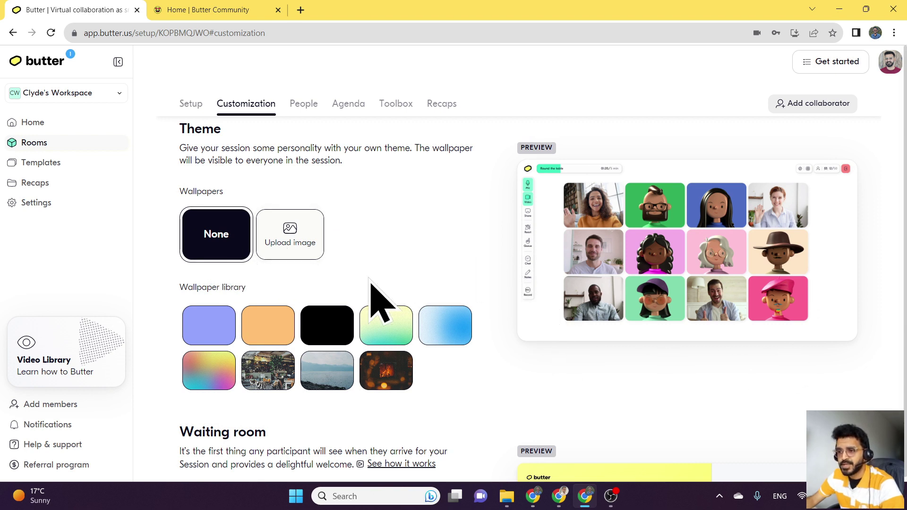
click(213, 338)
click(249, 337)
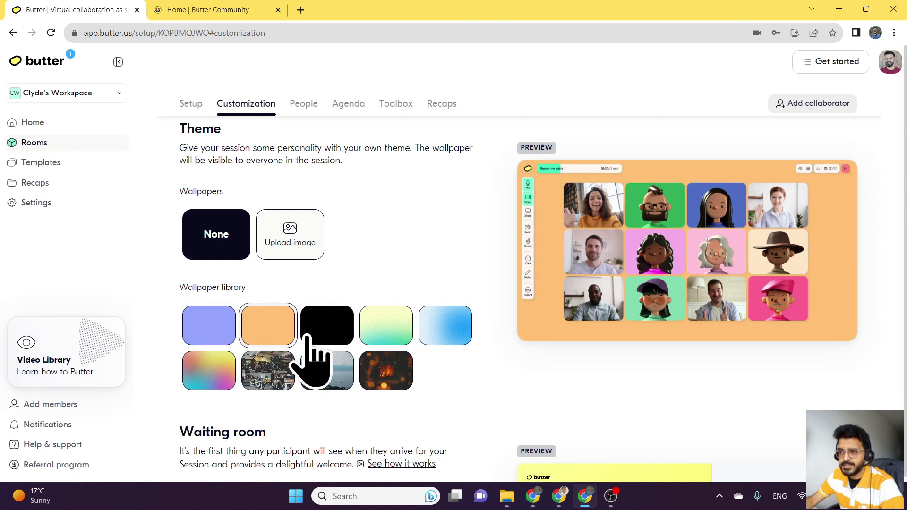
click(326, 332)
click(380, 336)
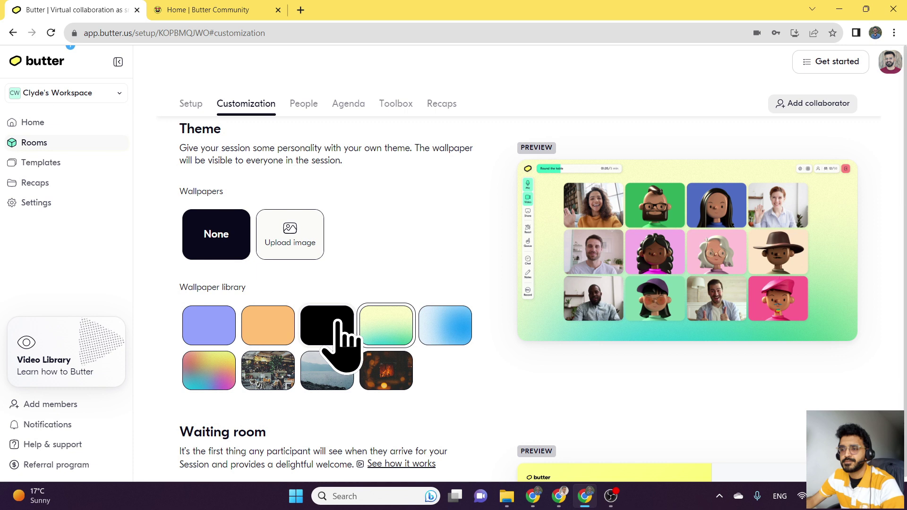
click(388, 364)
click(276, 388)
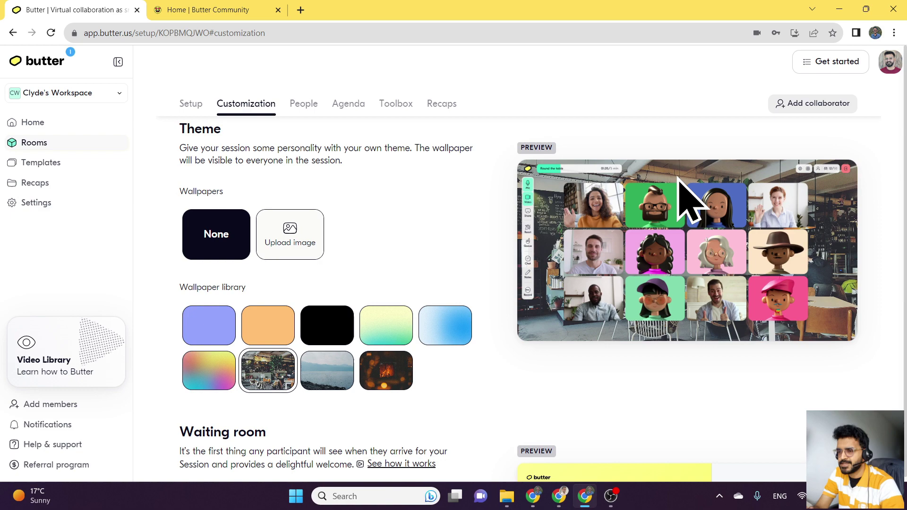
Examine the theme preview and the waiting room options for cover photo, background color and music
scroll(405, 314, up, 1)
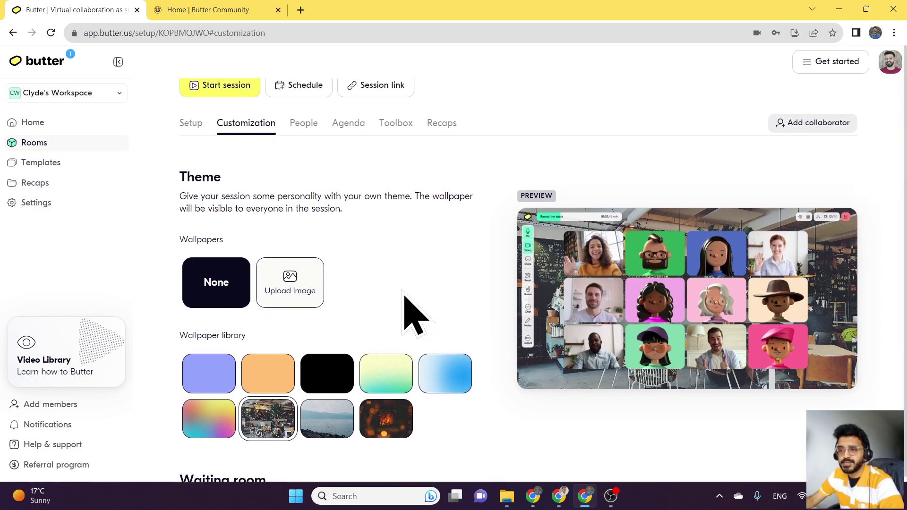
scroll(413, 309, down, 1)
scroll(415, 314, down, 5)
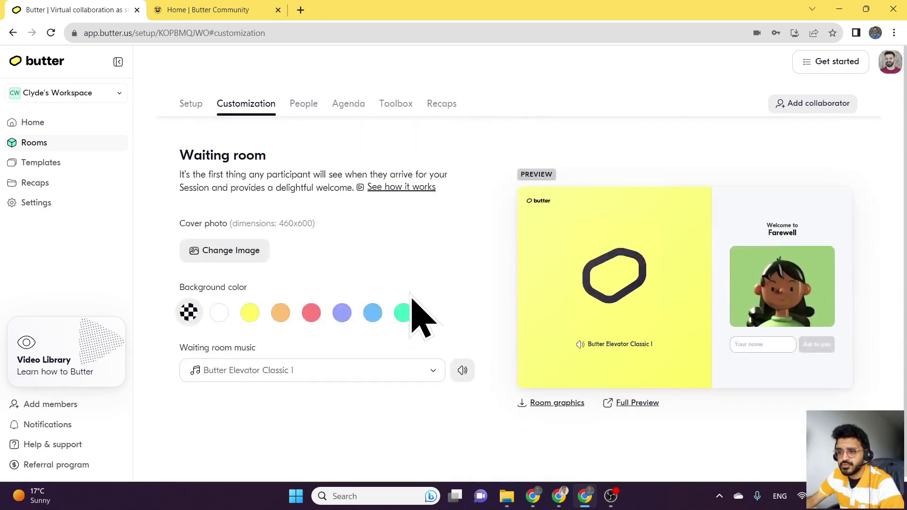
scroll(415, 313, up, 8)
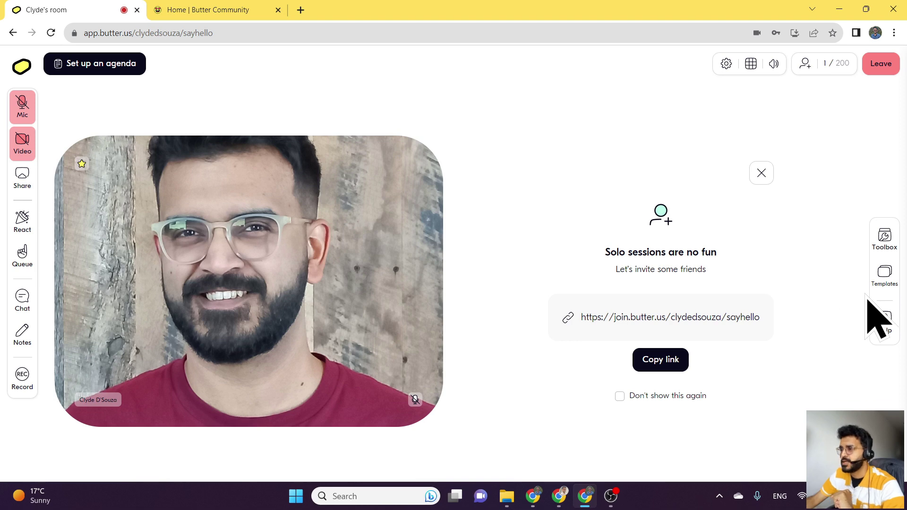
Start a new Flashcards tool from the session's toolbox and name the deck "Demo cards"
click(884, 239)
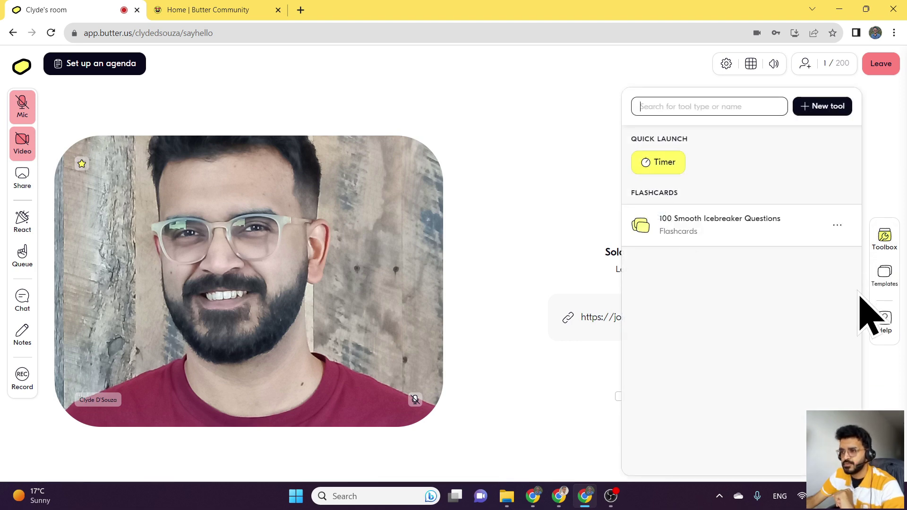
click(834, 108)
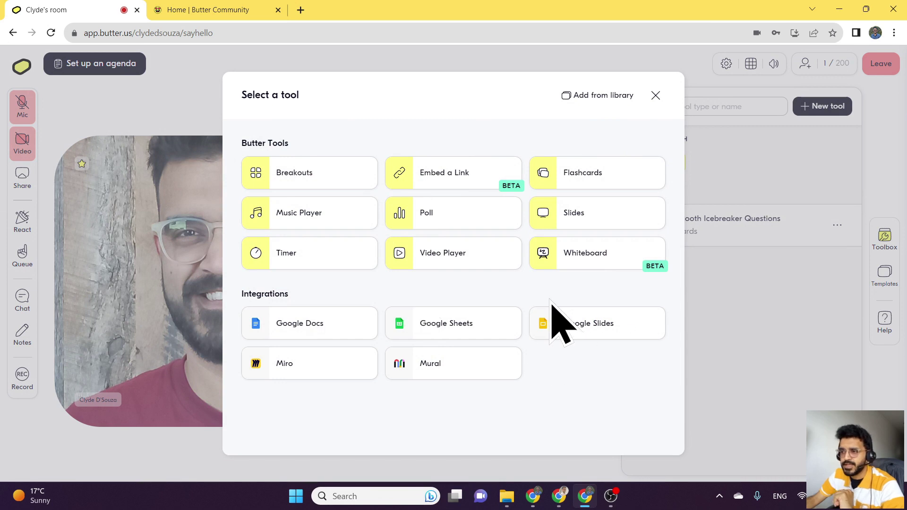
click(601, 187)
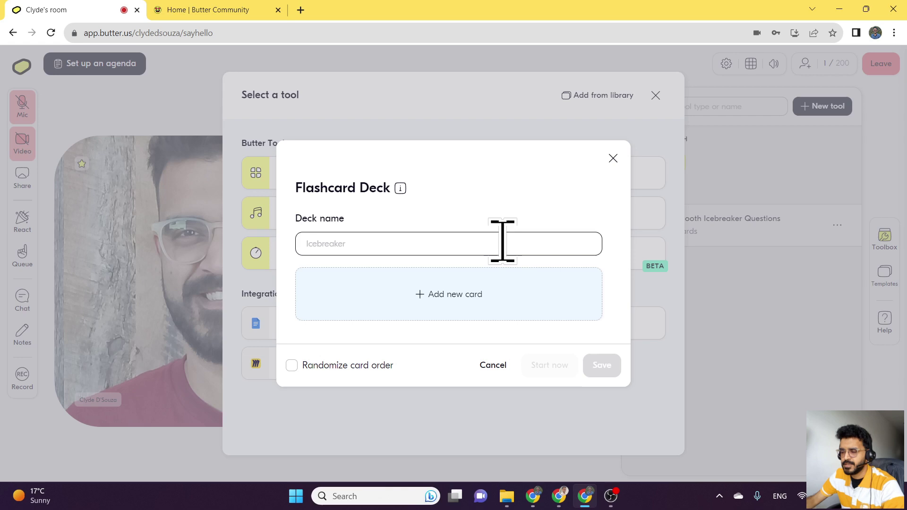
text(Demo cards)
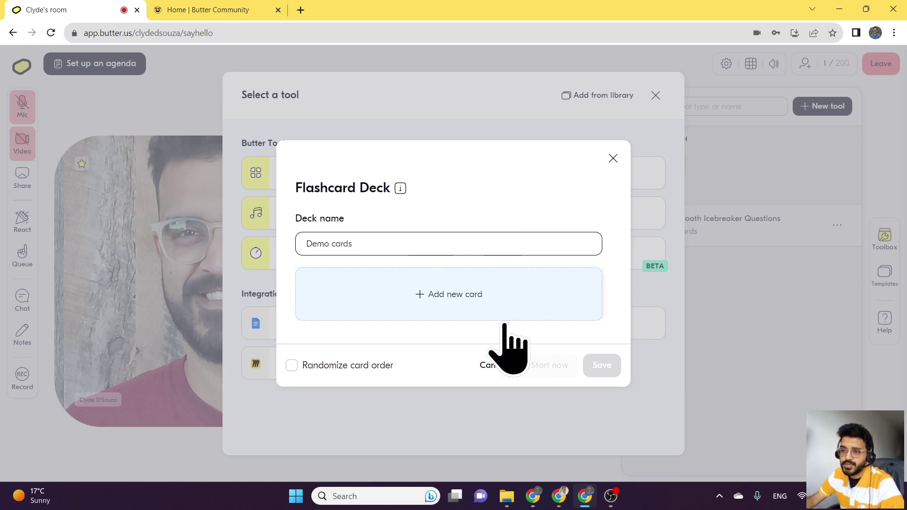
Add a text-only card to the deck with the front text "This is the first card"
click(471, 296)
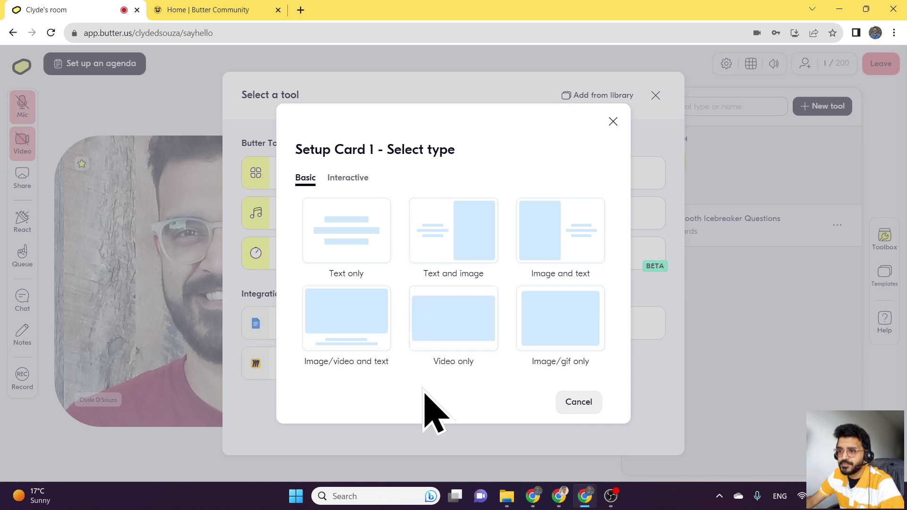
click(366, 253)
click(404, 267)
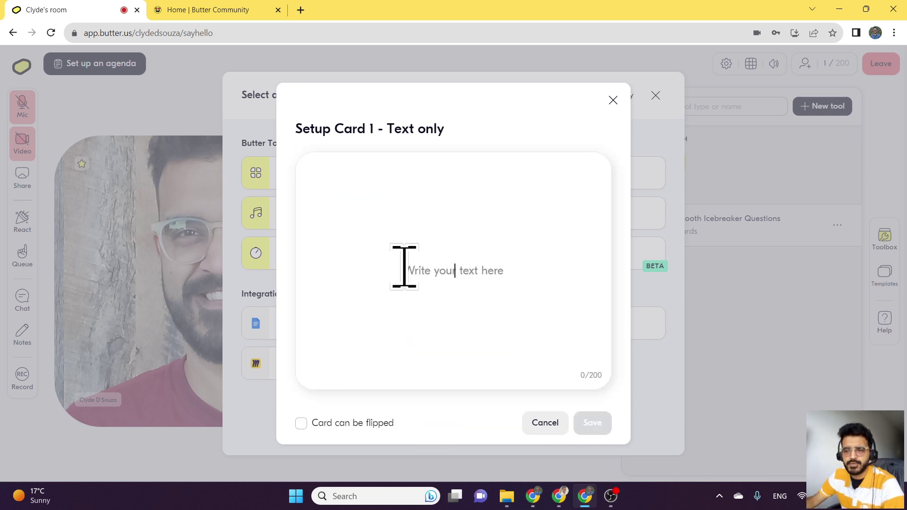
text(This )
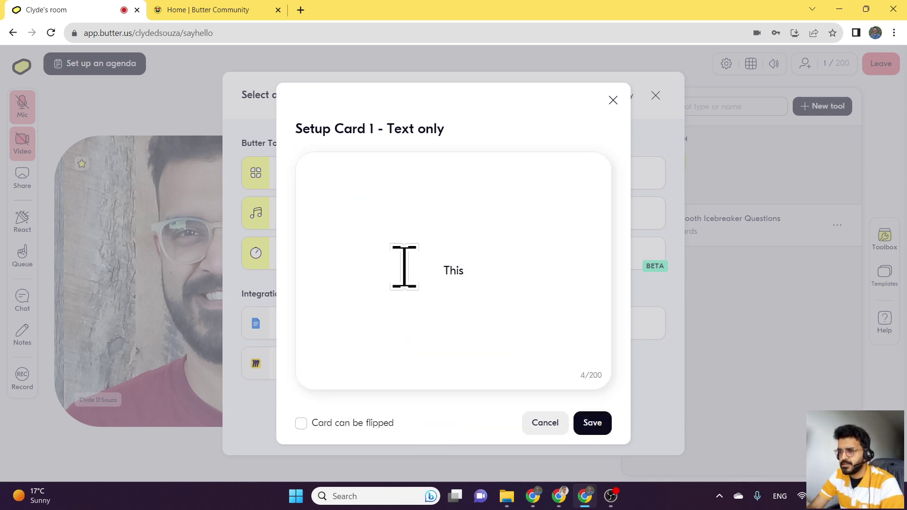
text(is the first ca)
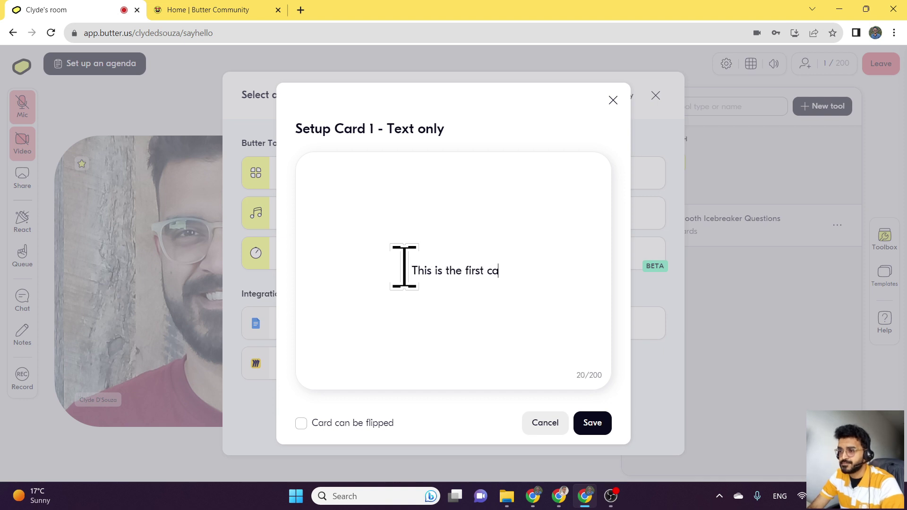
text(rd)
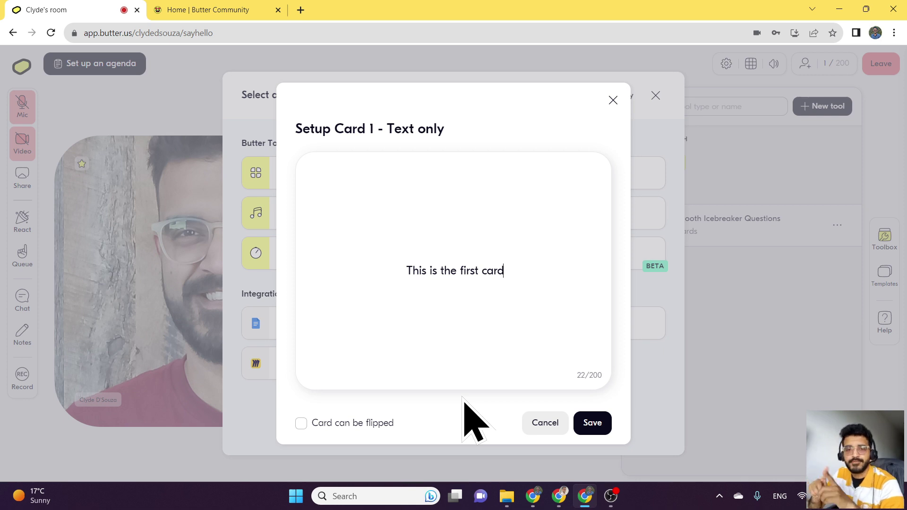
Make the card flippable, change its front to "This is the first card?", enter "answer" on the back and save it
click(361, 427)
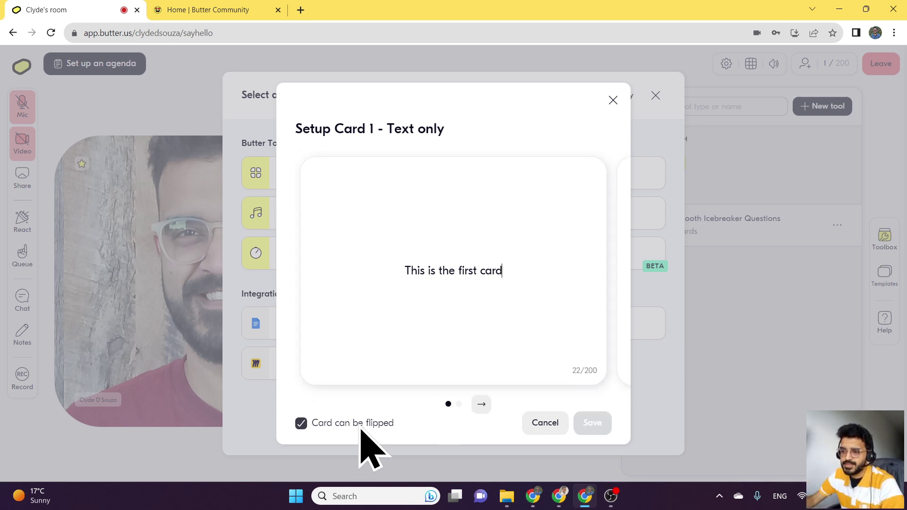
click(481, 403)
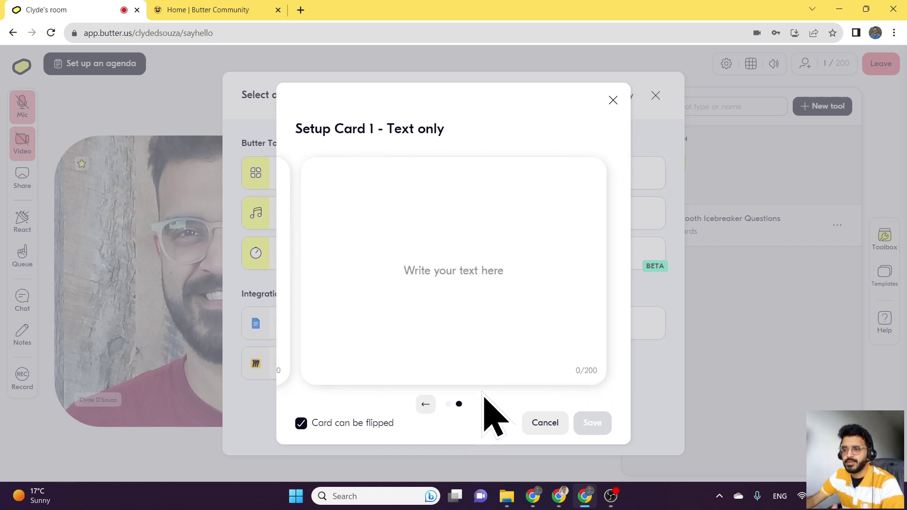
click(426, 404)
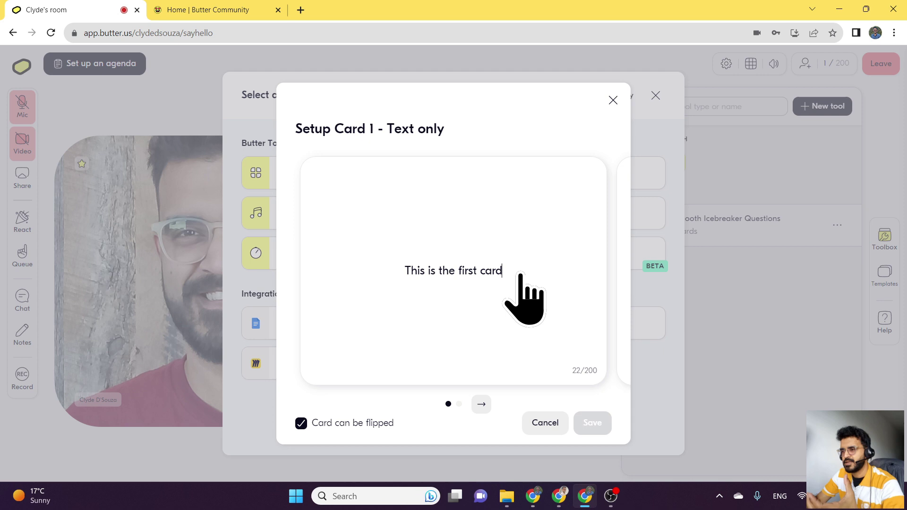
text(?)
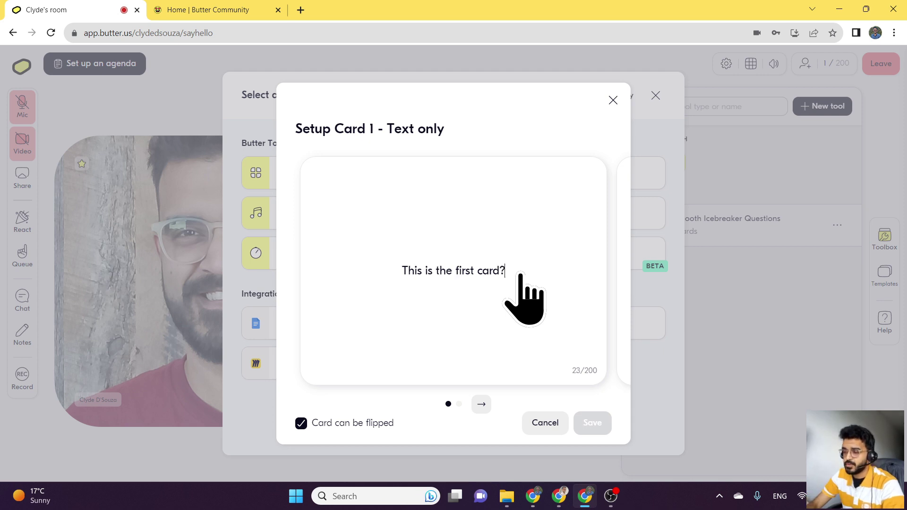
click(481, 404)
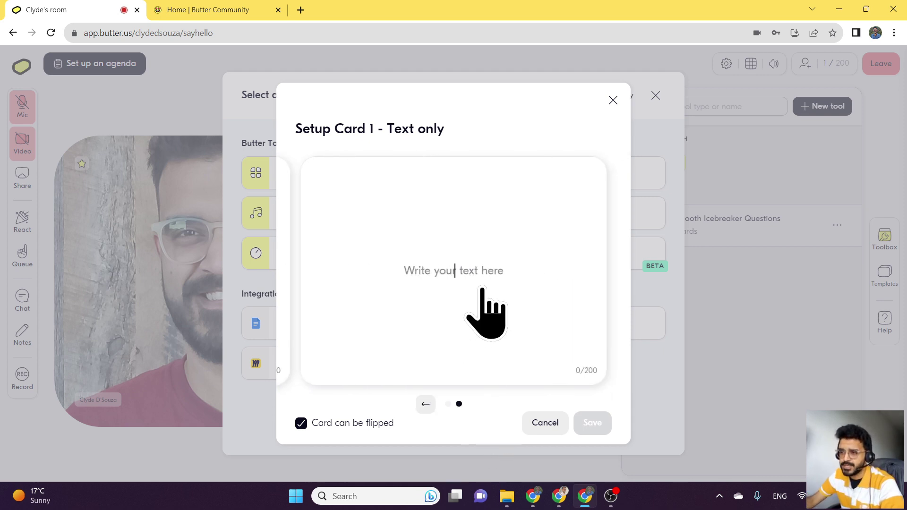
text(answer)
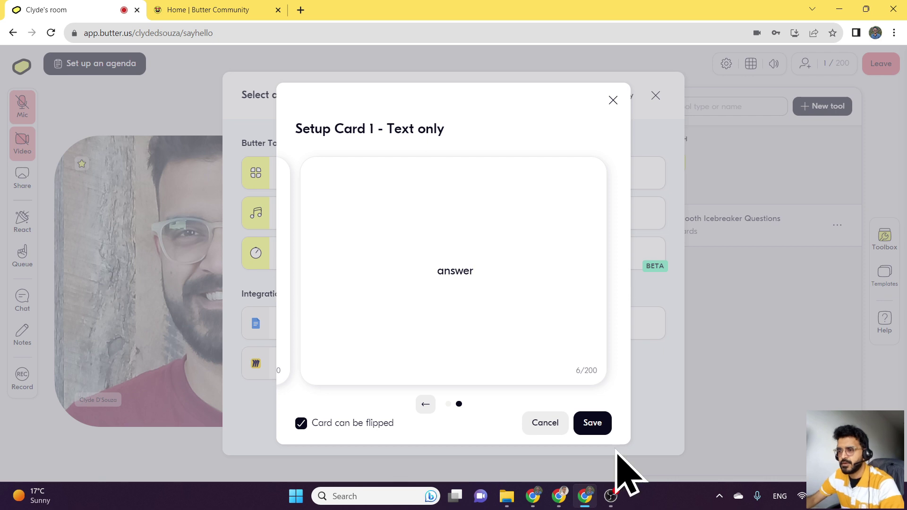
click(592, 423)
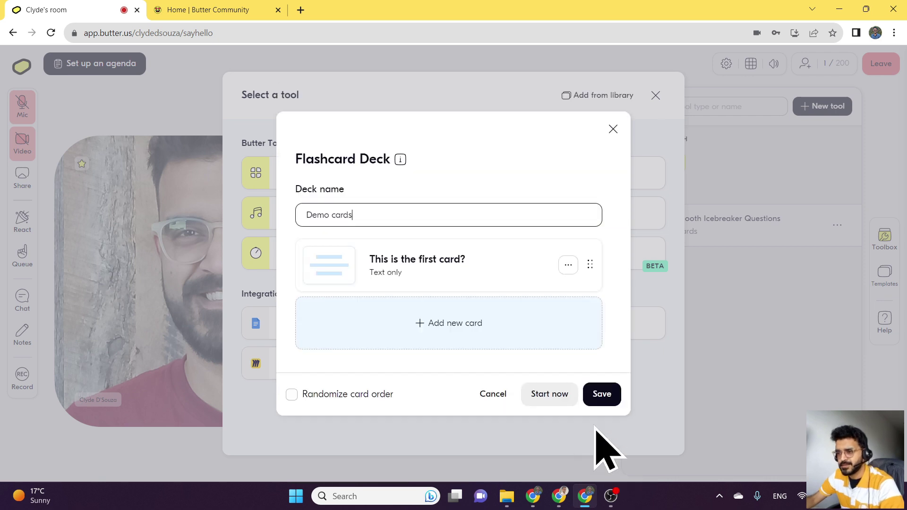
Add two more text-only cards, "second card" and "third card", and look over the deck's card list
click(477, 336)
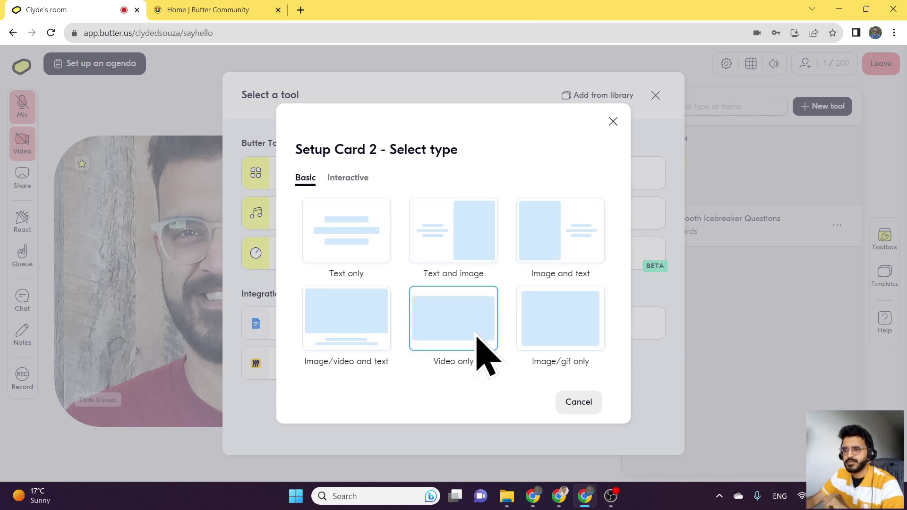
click(361, 257)
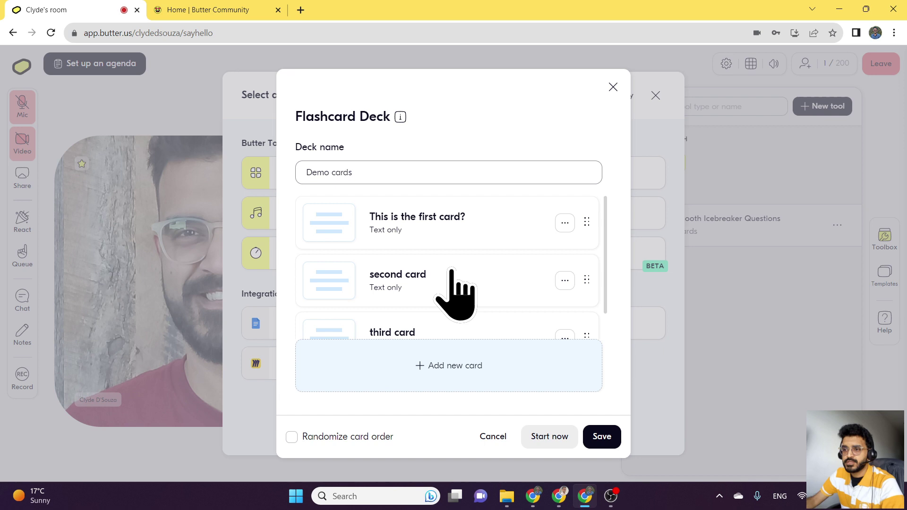
scroll(457, 256, up, 1)
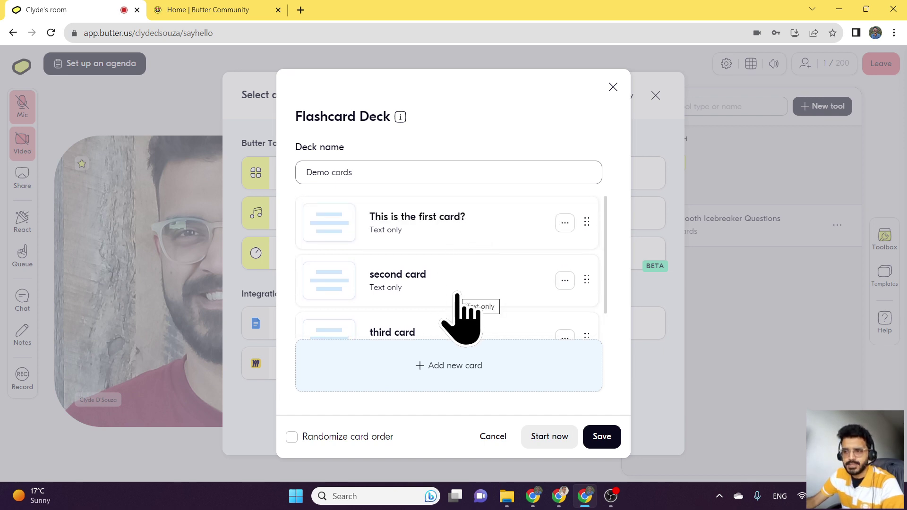
scroll(476, 283, down, 1)
scroll(481, 274, up, 1)
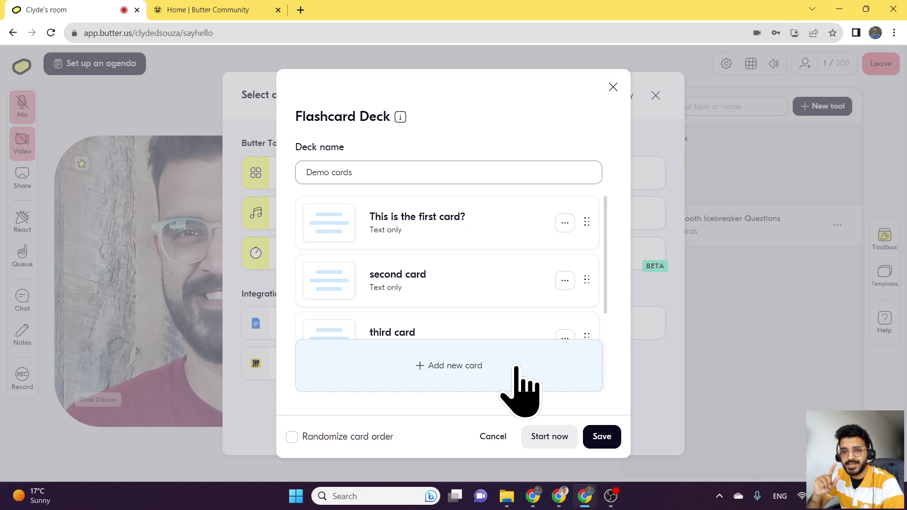
Randomize the card order, save the Demo cards deck and launch it in the session
click(368, 439)
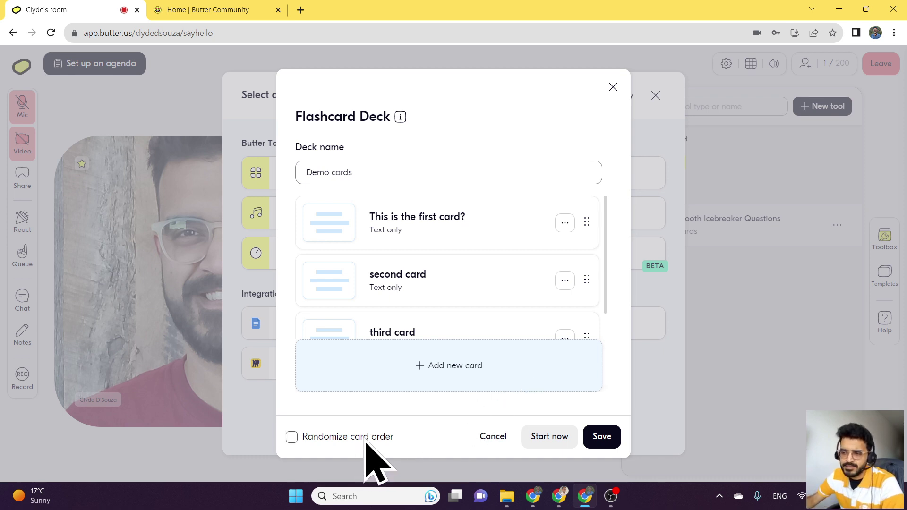
click(607, 444)
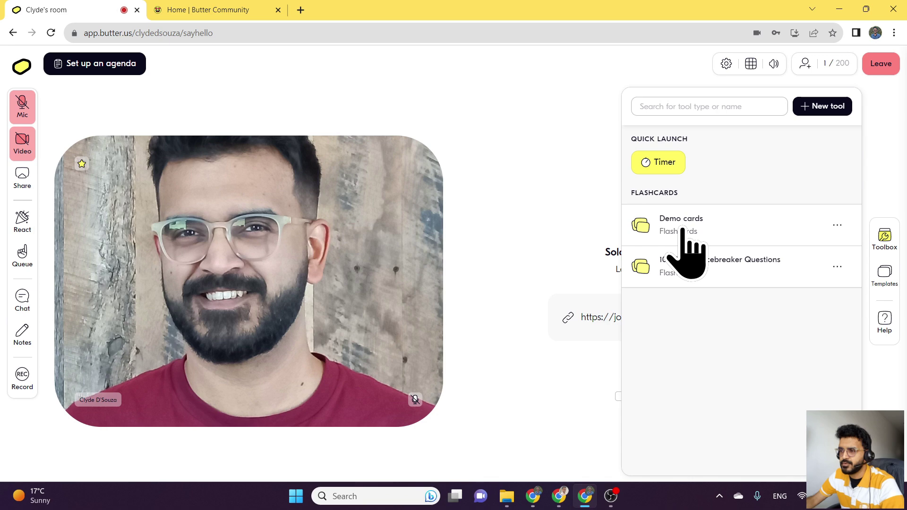
click(683, 231)
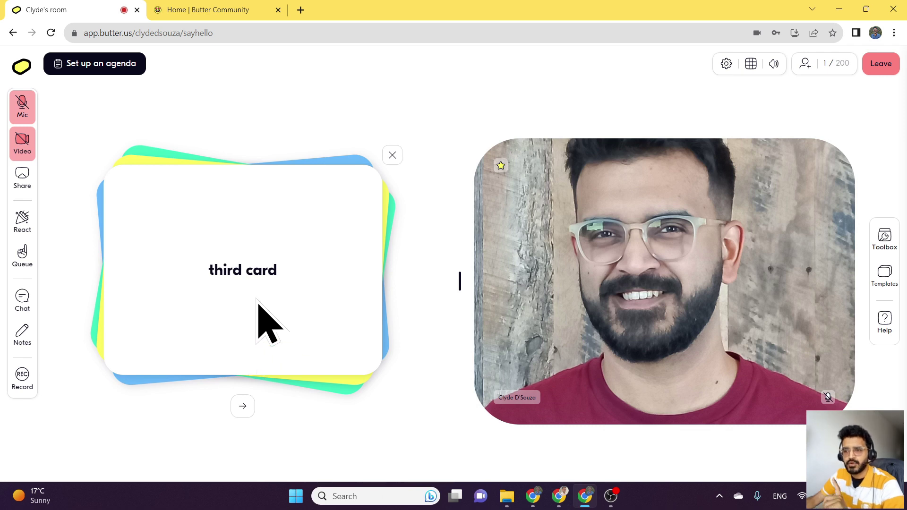
Page forward through the running deck to the "This is the first card?" card and flip it
click(242, 407)
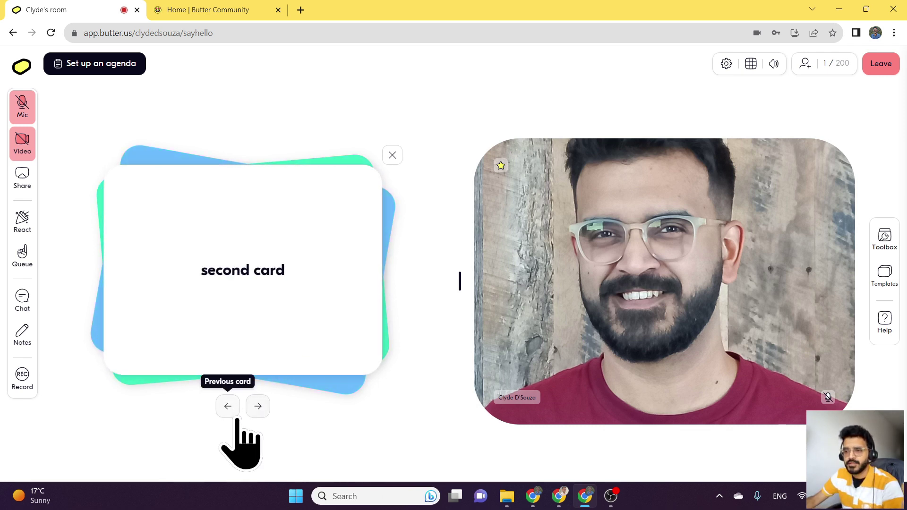
click(263, 414)
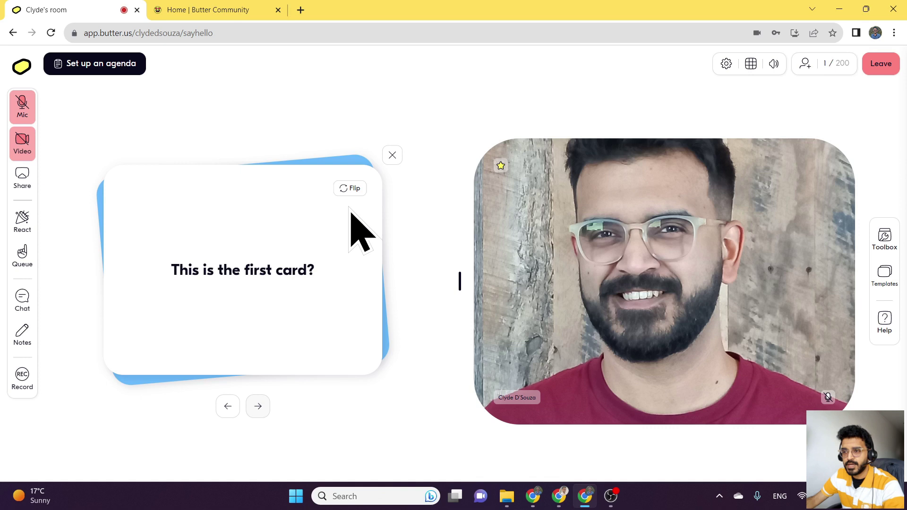
click(350, 188)
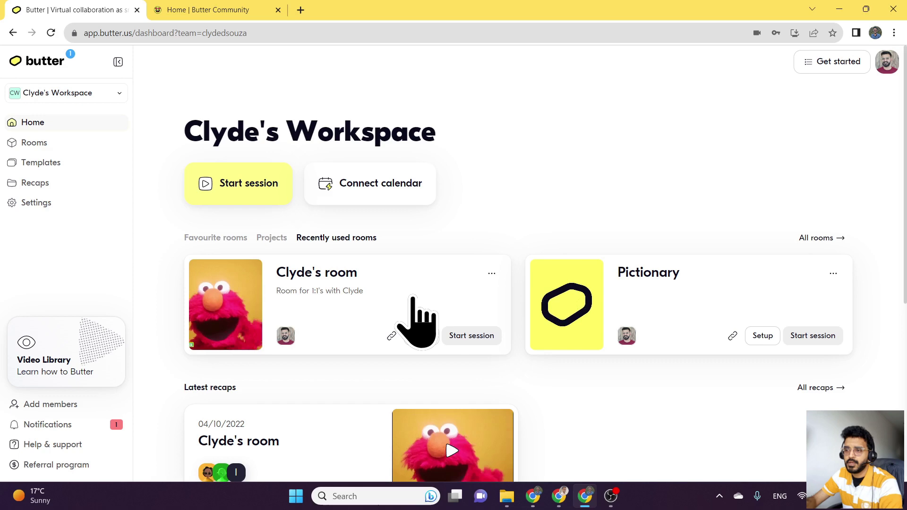
Open the referral program from the workspace home, copy and highlight the invite link, and dismiss the invitation
scroll(376, 302, down, 3)
click(62, 465)
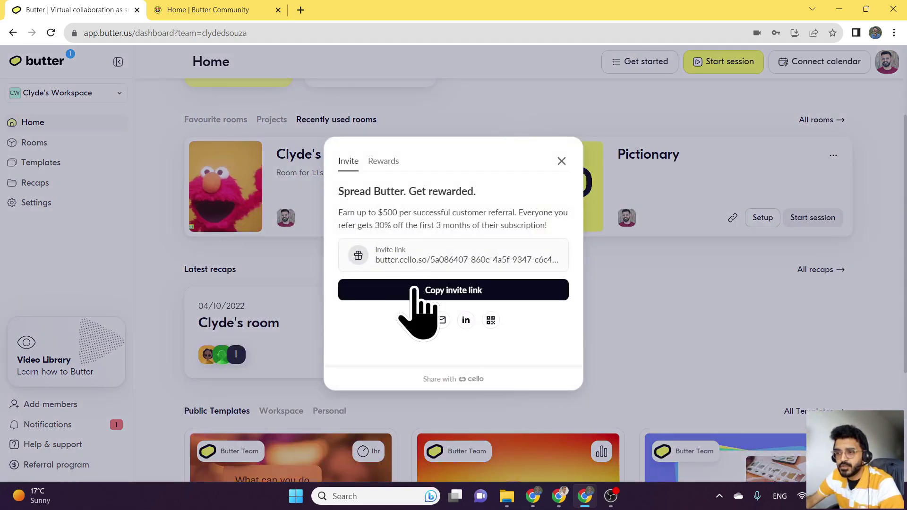
click(416, 291)
triple_click(382, 260)
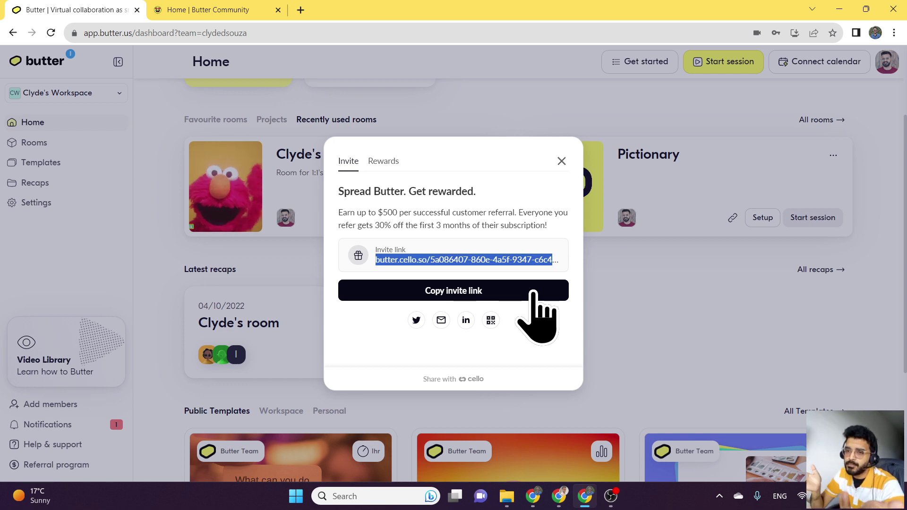
click(239, 227)
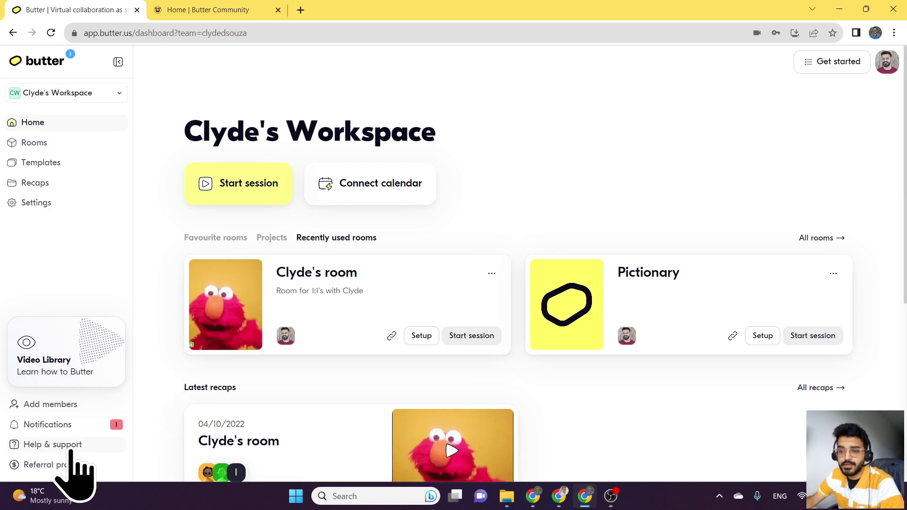
Find the Butter community entry among the help and support resources and switch to the open Butter Community site
click(73, 446)
scroll(267, 366, down, 3)
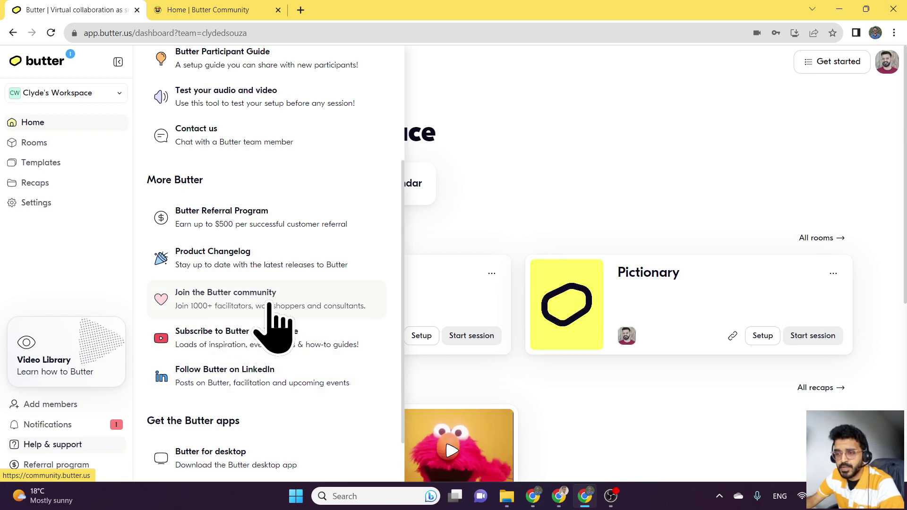
click(234, 10)
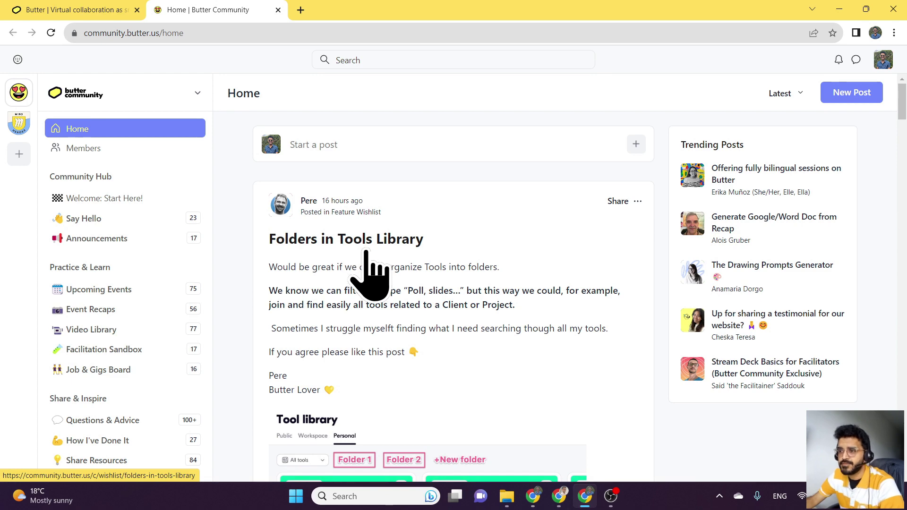
Examine the posts in the community's home feed and the list of community spaces
scroll(374, 273, down, 2)
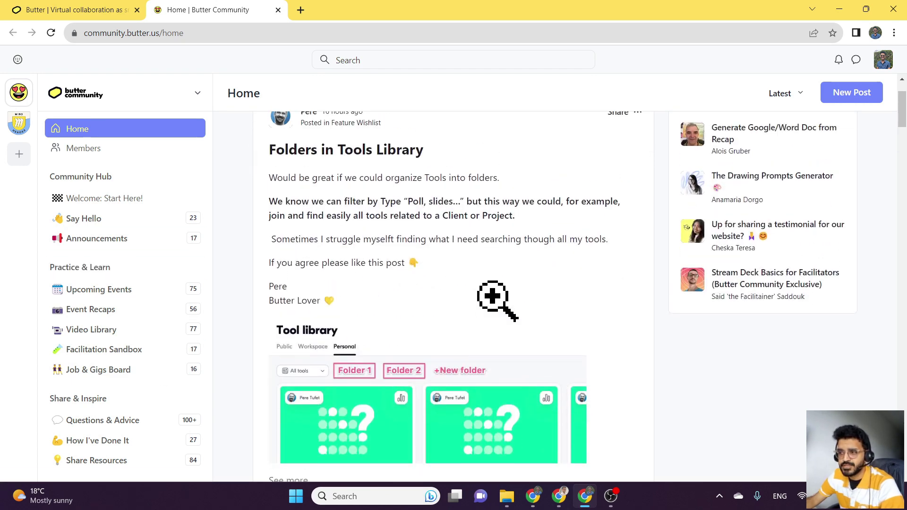
scroll(493, 296, up, 2)
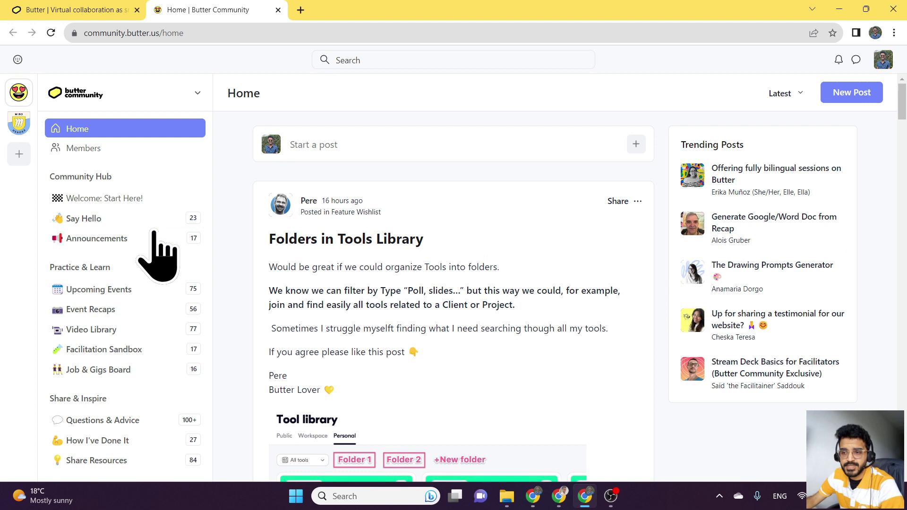
scroll(141, 331, down, 3)
scroll(133, 376, up, 3)
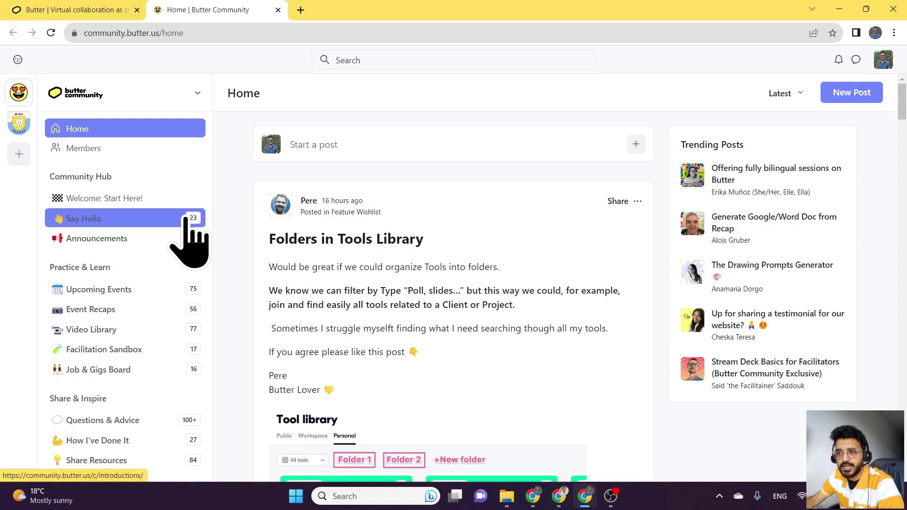
scroll(434, 309, down, 8)
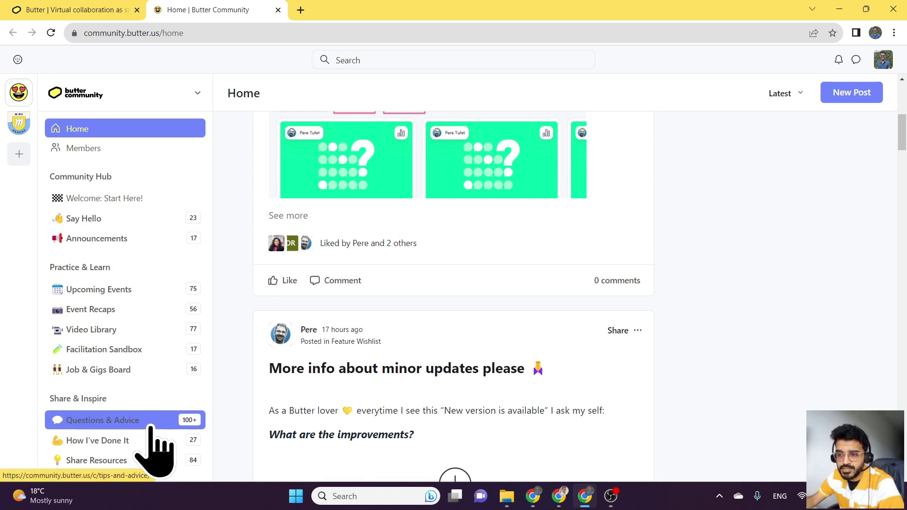
scroll(147, 462, down, 3)
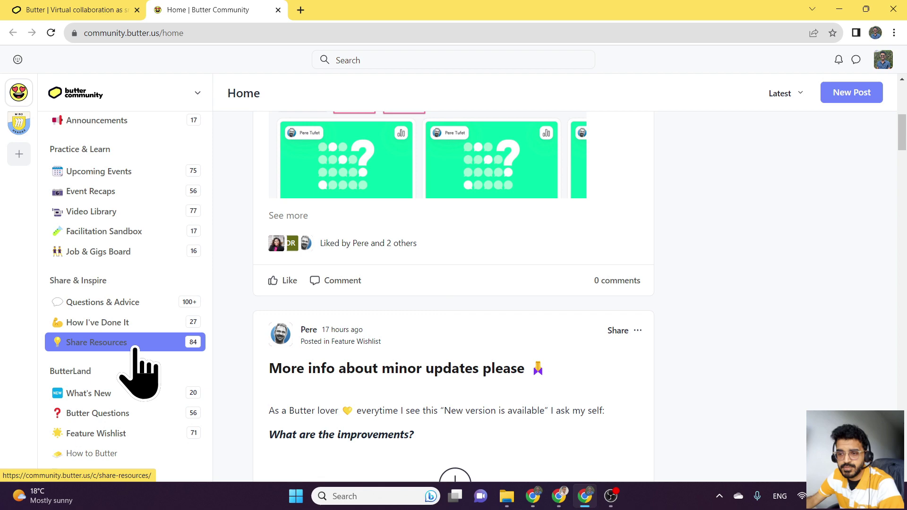
scroll(269, 304, up, 1)
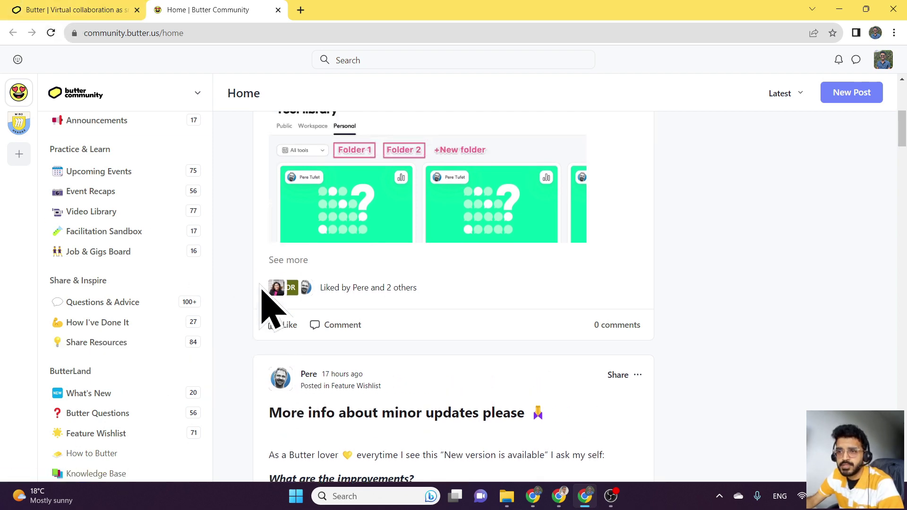
Return to the Butter workspace home and dismiss the help and support overview
click(52, 11)
click(453, 184)
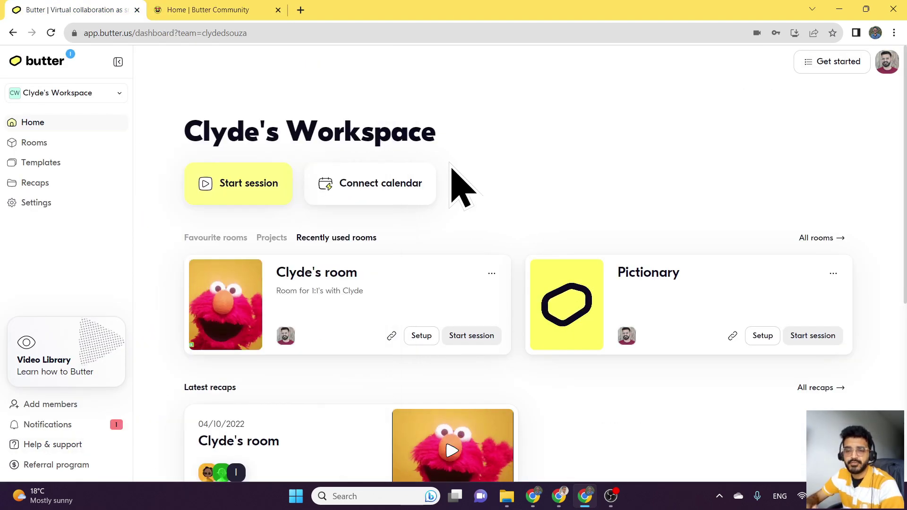